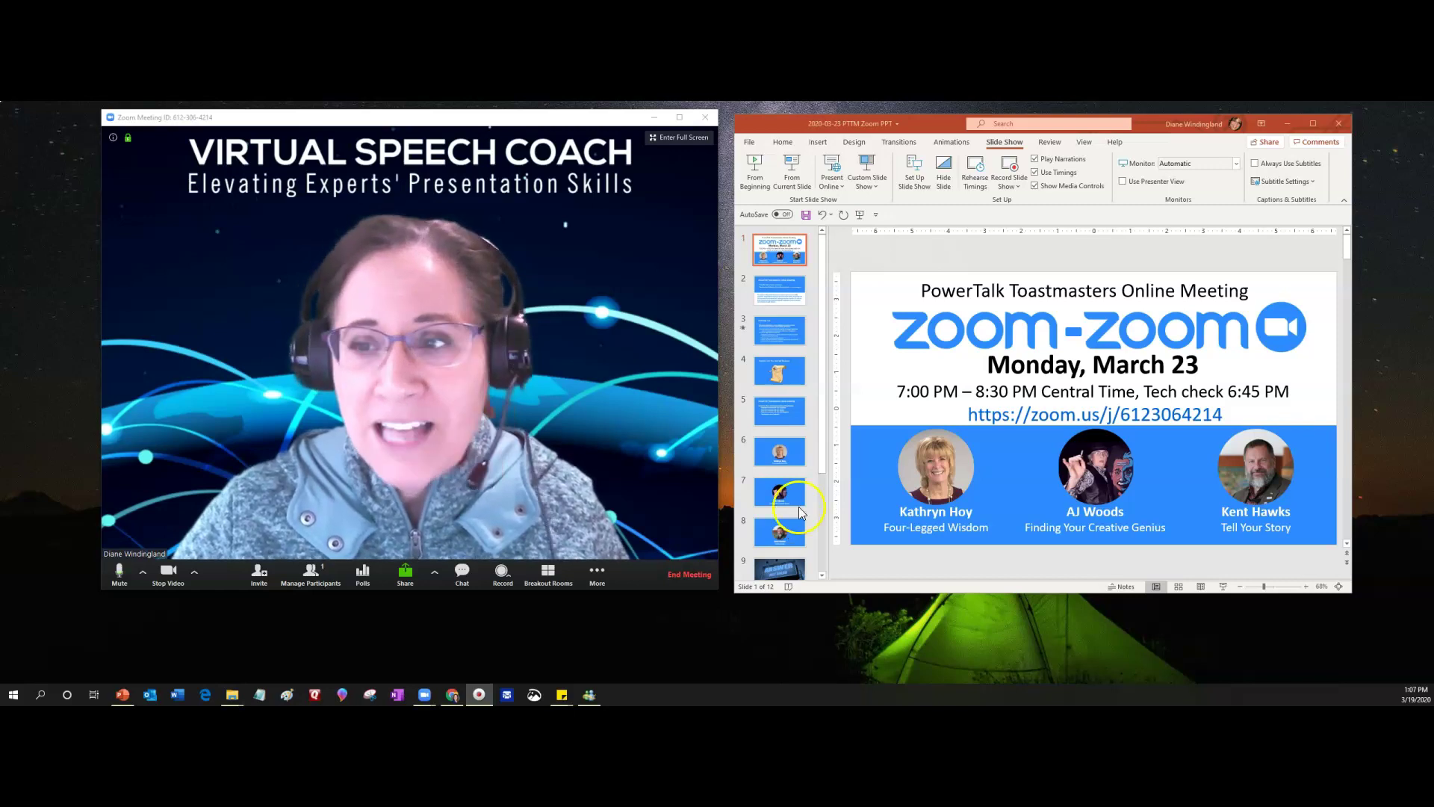
left_click(1005, 144)
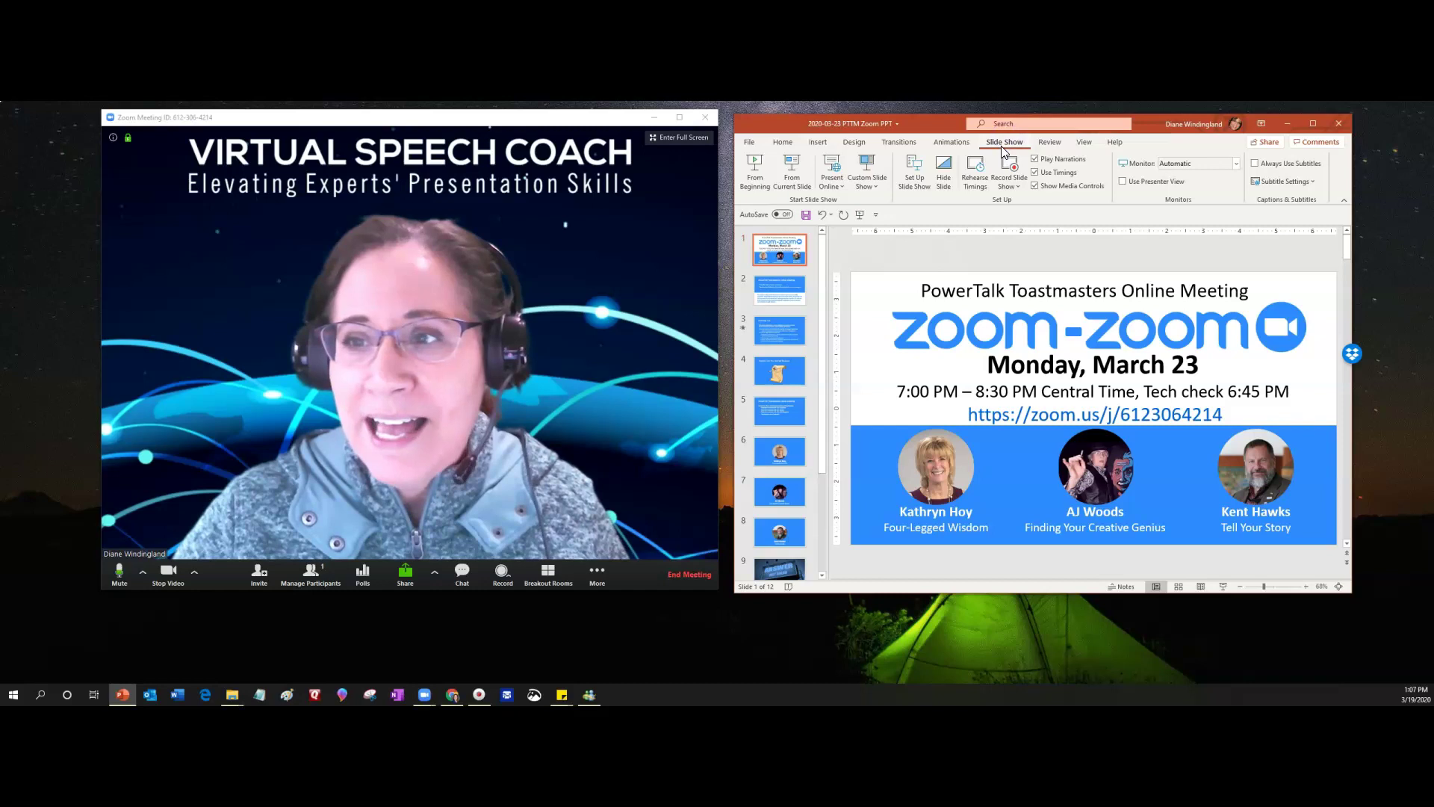
left_click(754, 170)
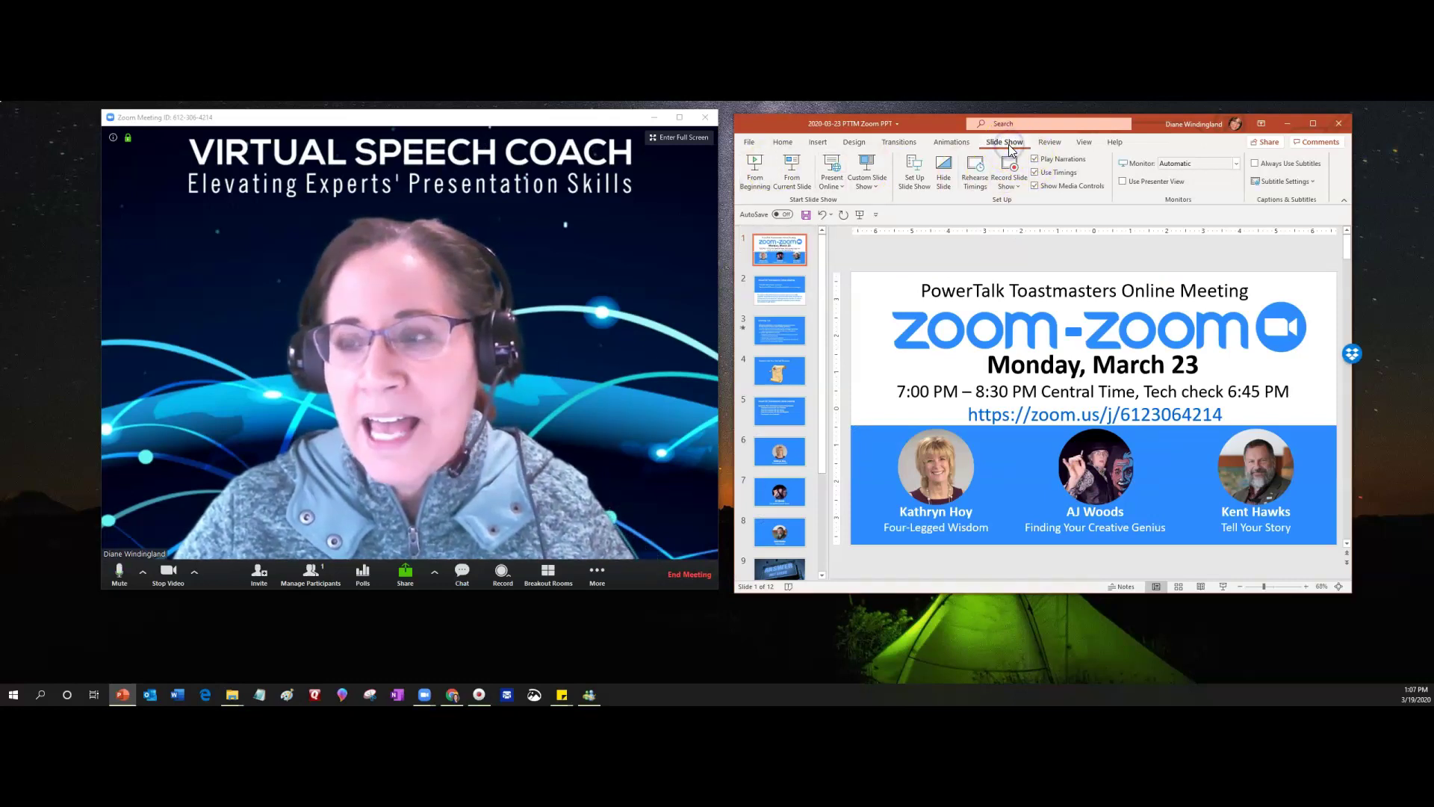
Set up the Zoom-Zoom show type as 'Browsed by an individual (window)'
left_click(917, 189)
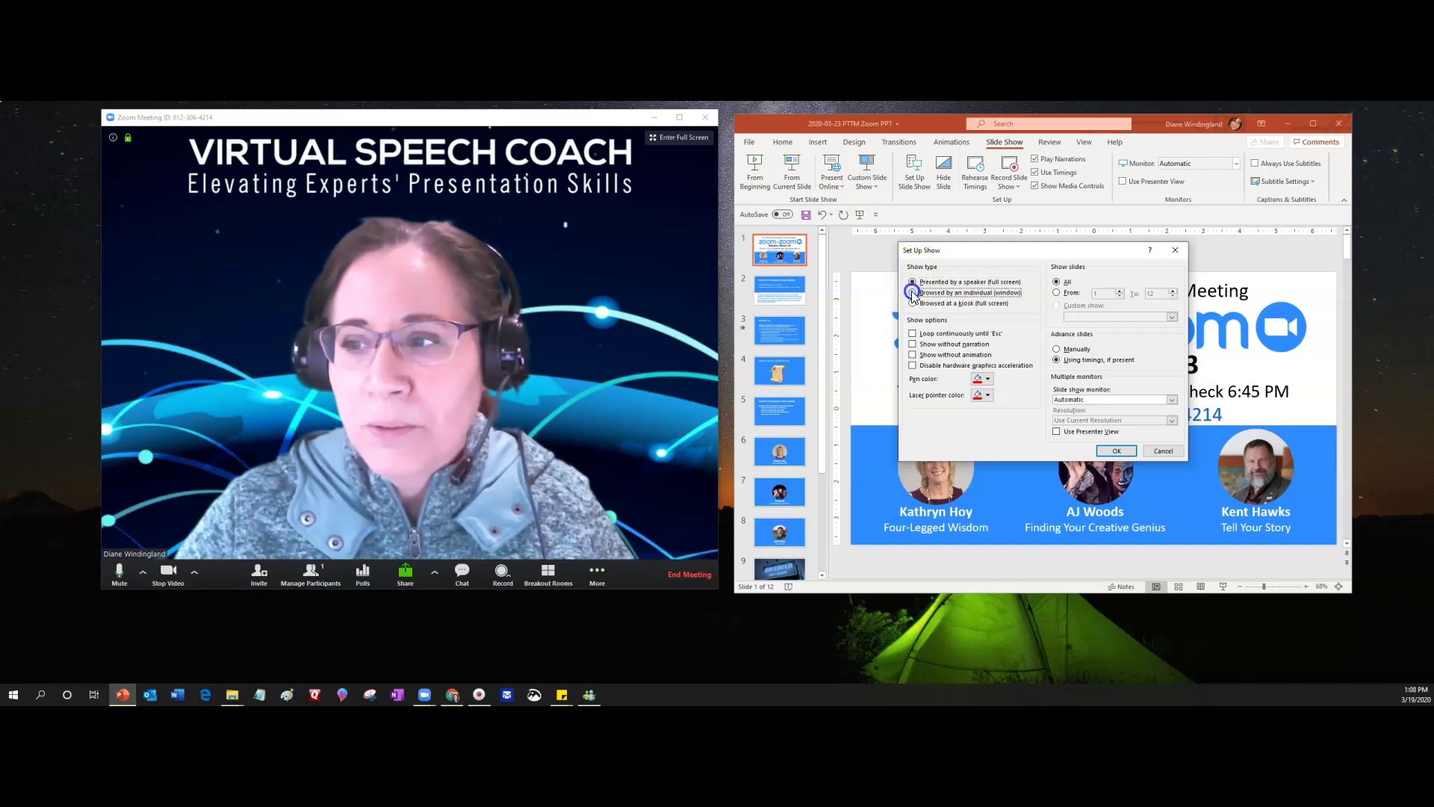
left_click(914, 292)
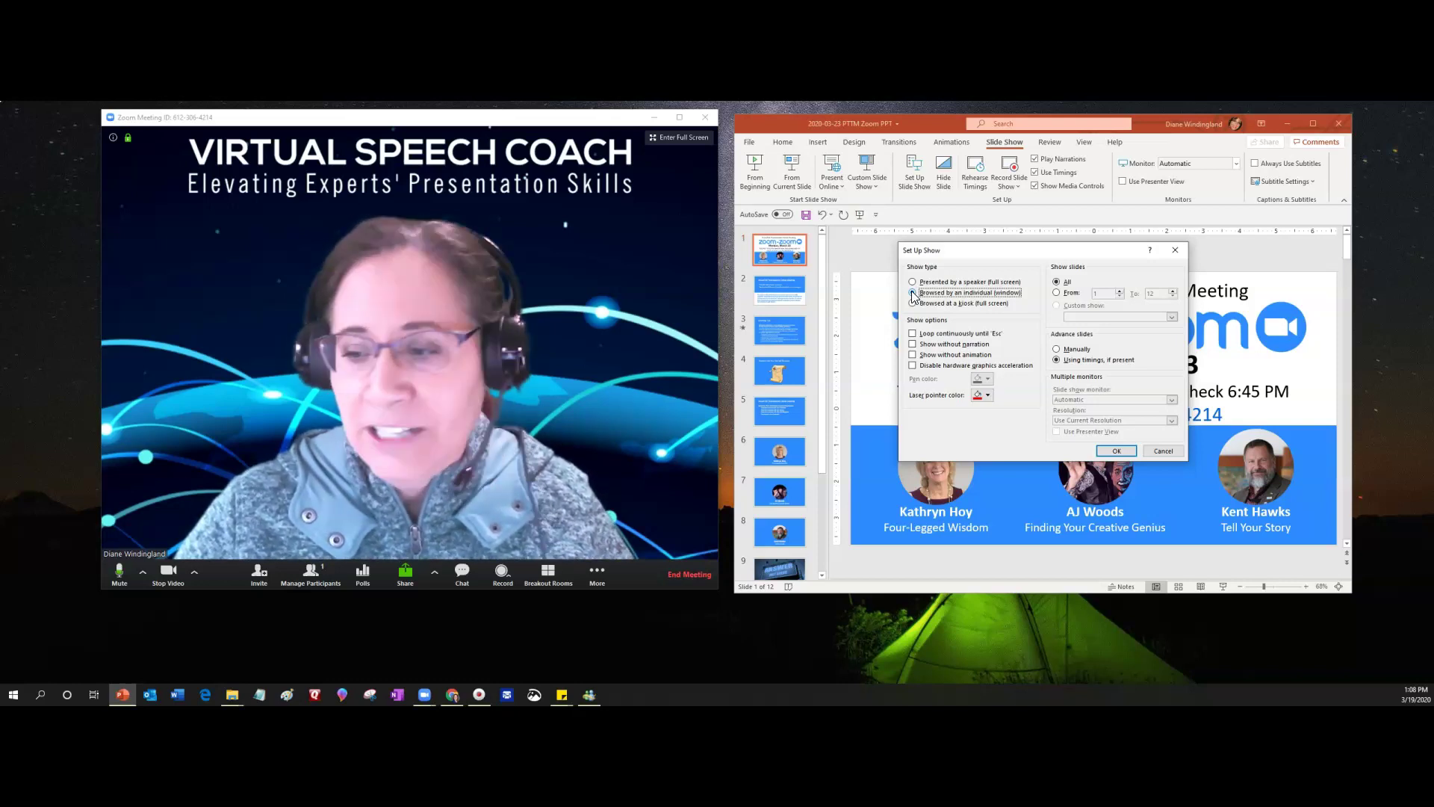
left_click(1116, 453)
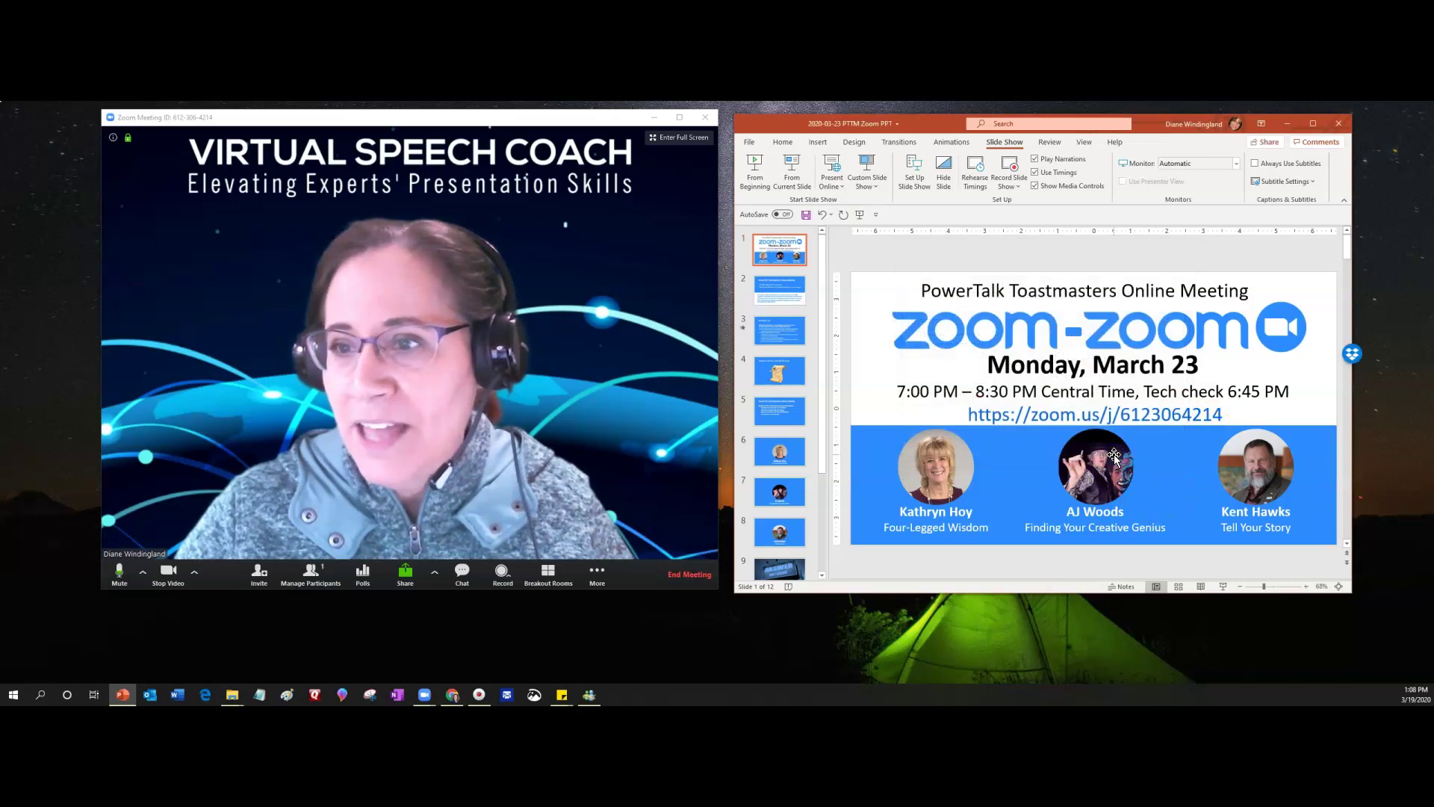
Start the Zoom-Zoom slide show from the beginning and share its PowerPoint Slide Show window in Zoom
left_click(758, 170)
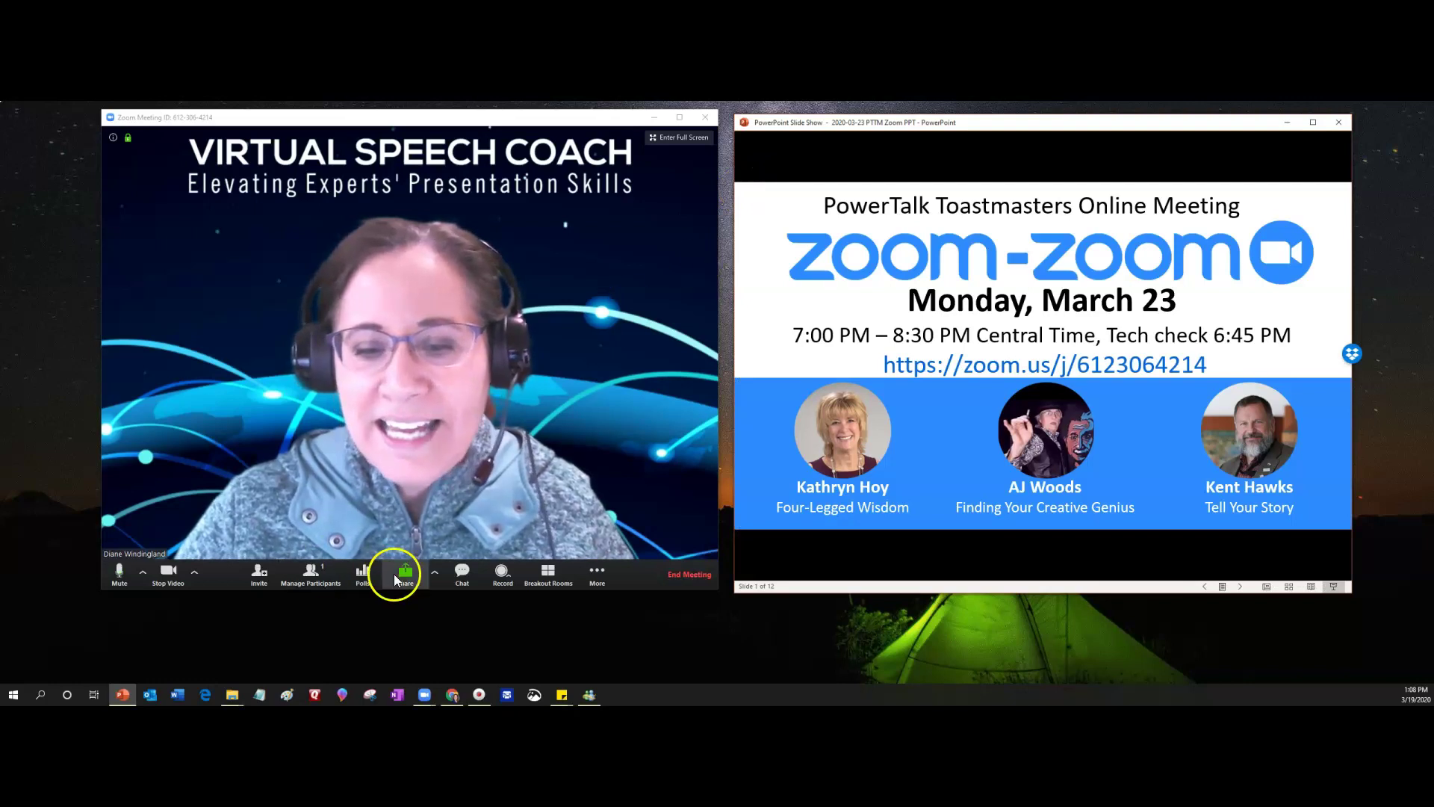
left_click(402, 576)
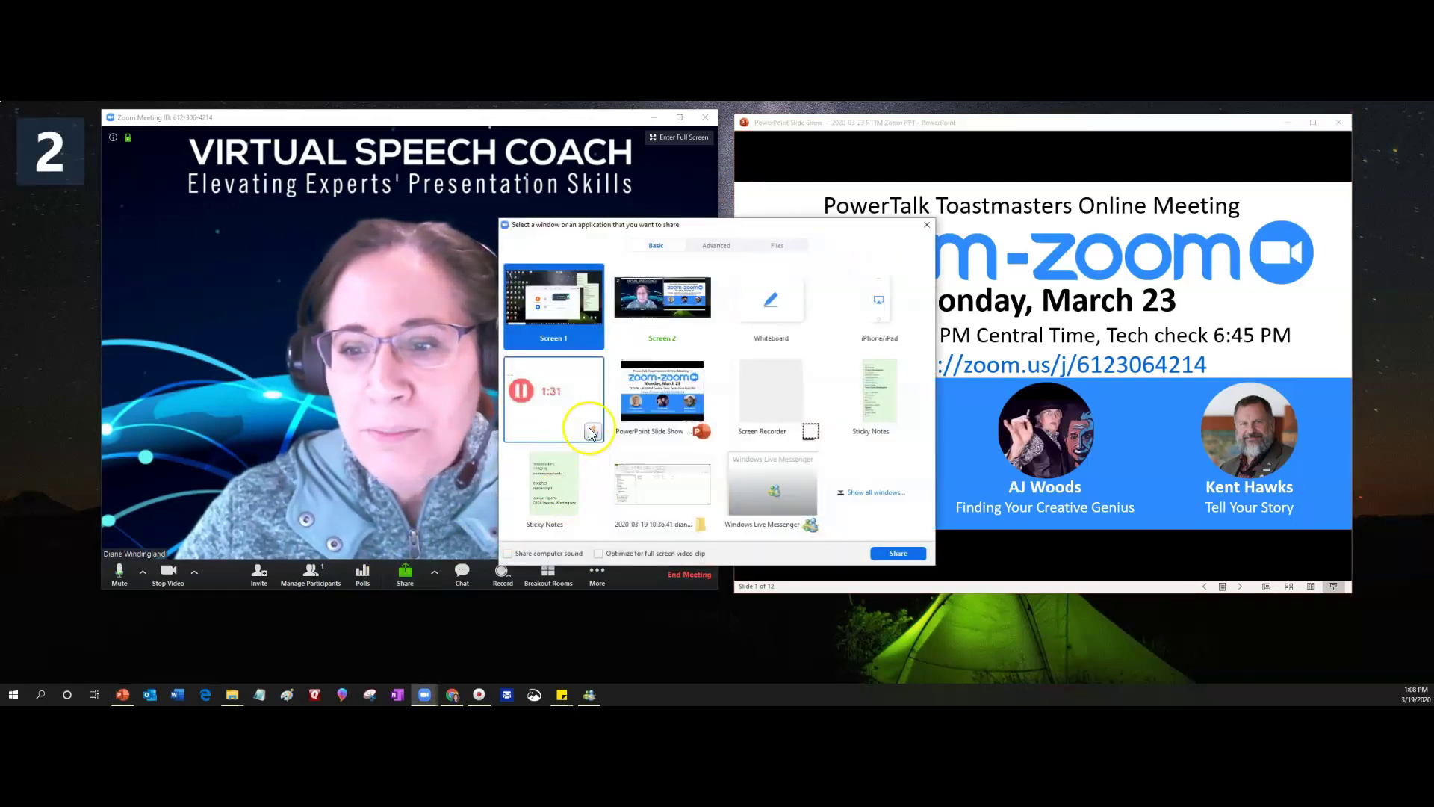
left_click(661, 399)
left_click(893, 554)
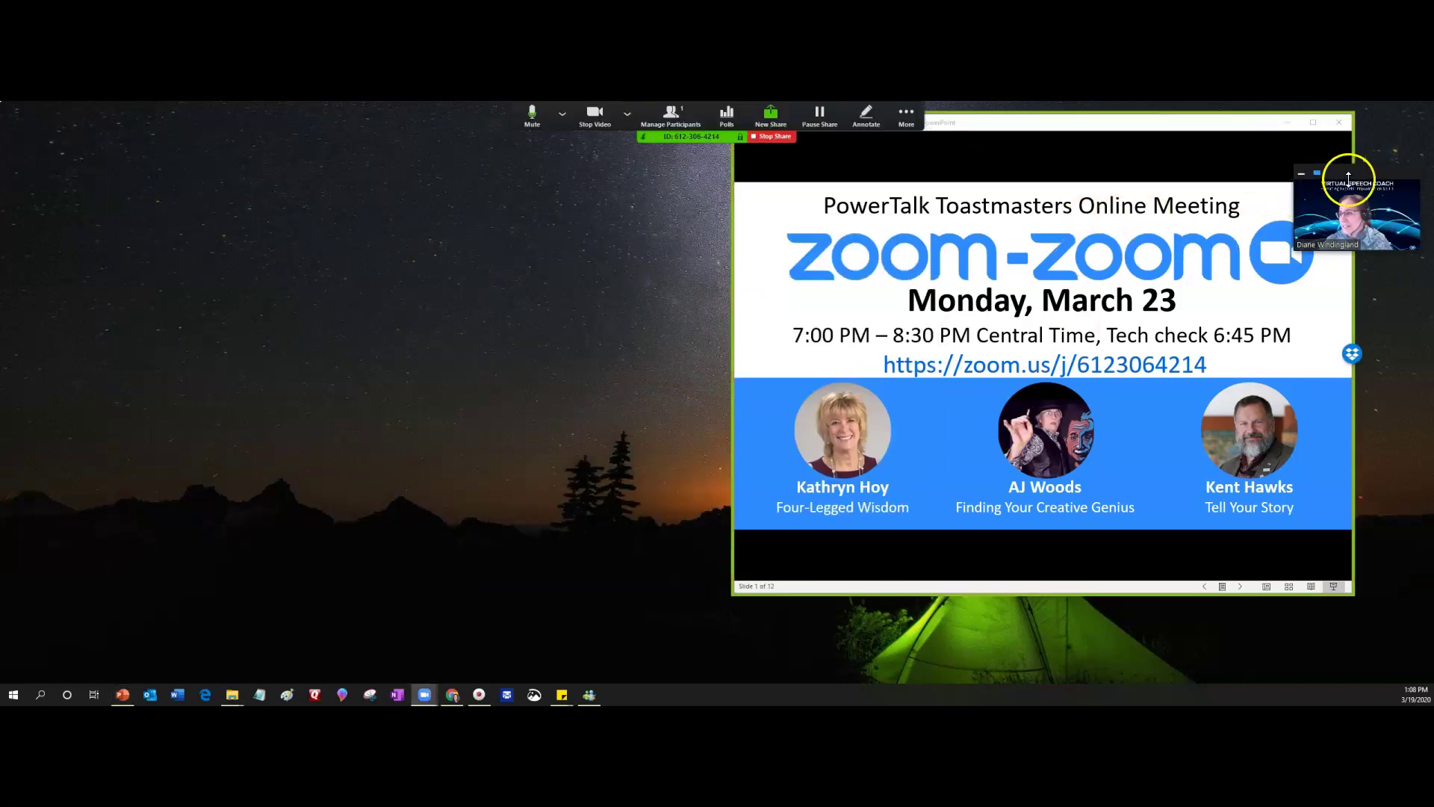
Move the webcam thumbnail to the upper left, centre the slide show window, and glance at the audio choices
left_click_drag(1357, 173, 390, 132)
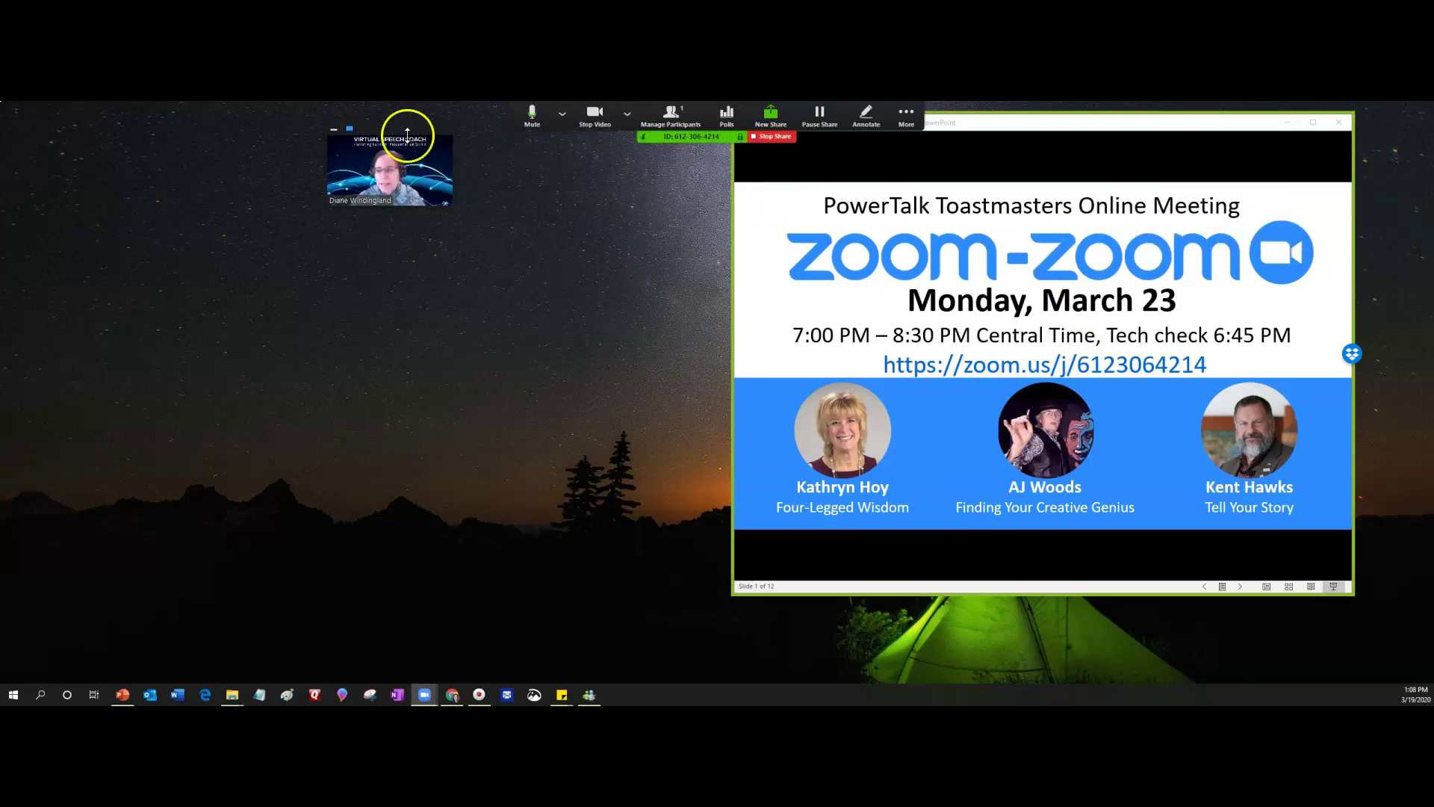
left_click_drag(1071, 123, 804, 170)
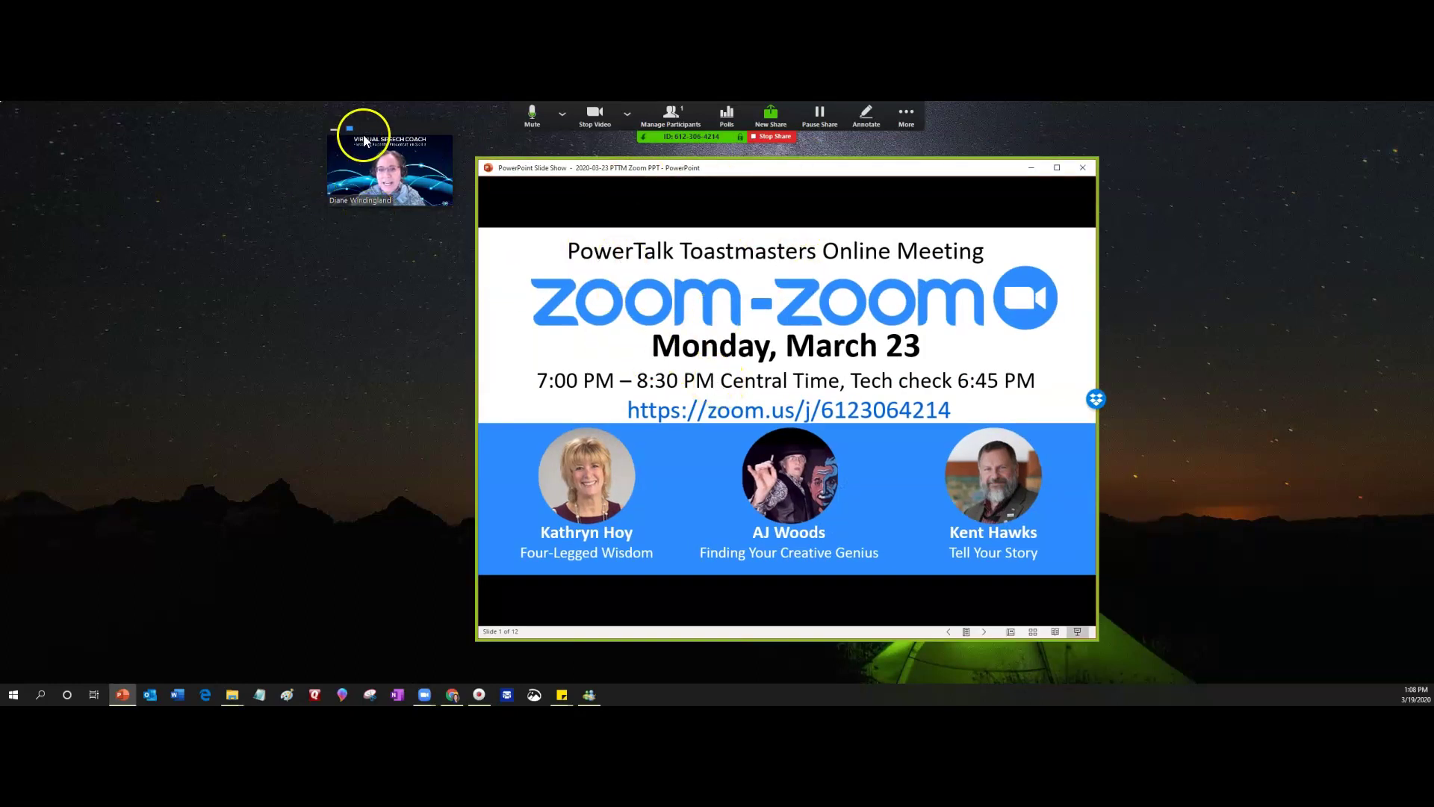
left_click(626, 113)
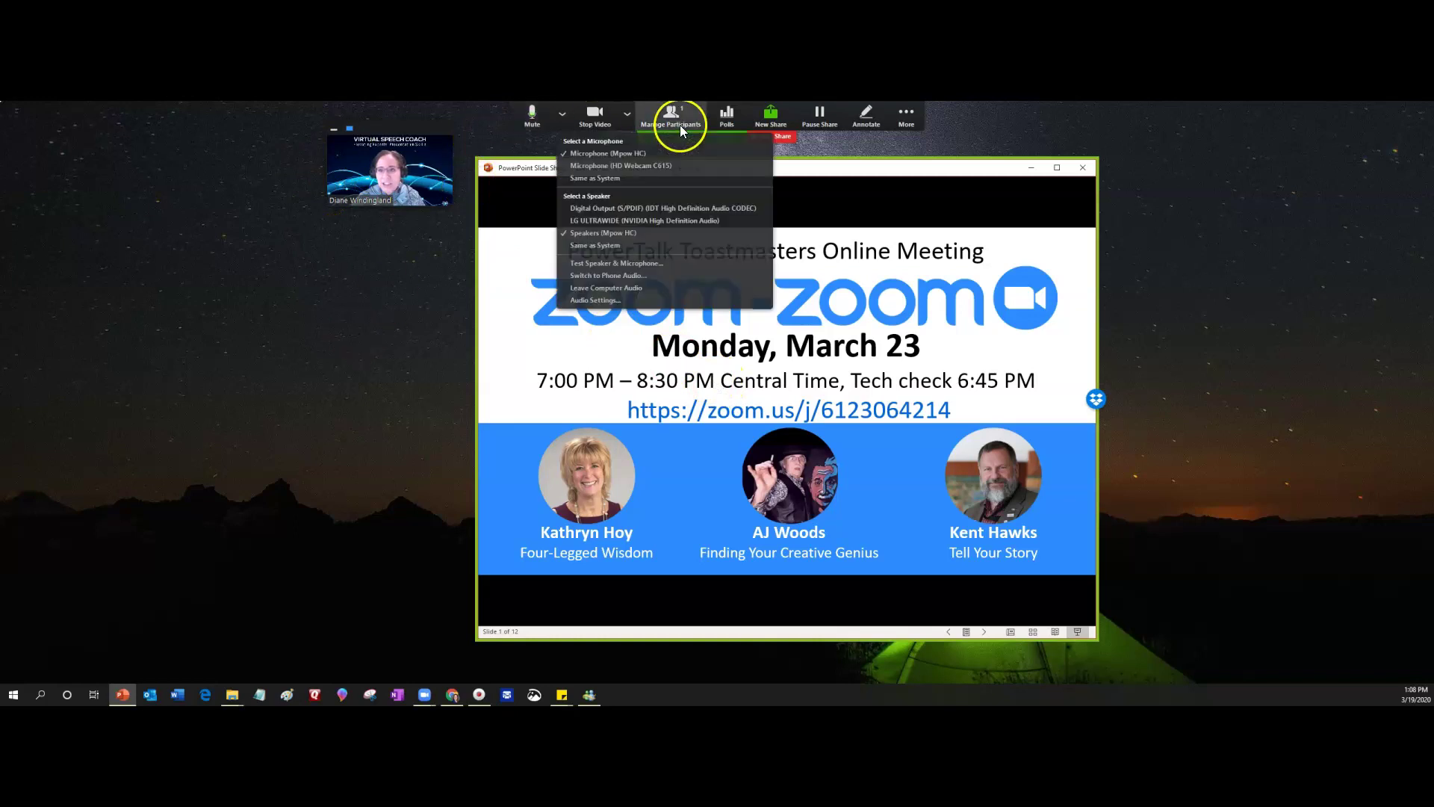
left_click(404, 182)
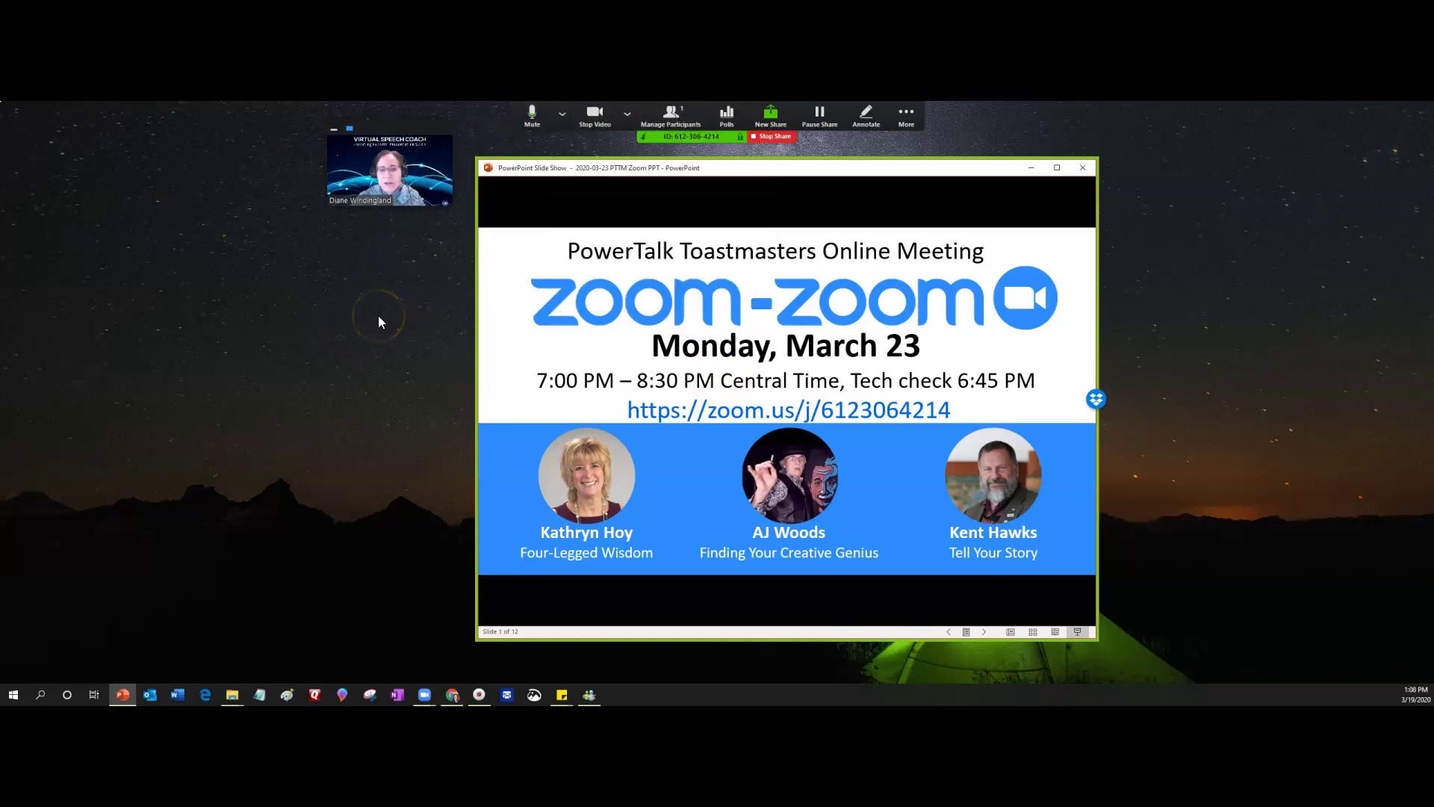